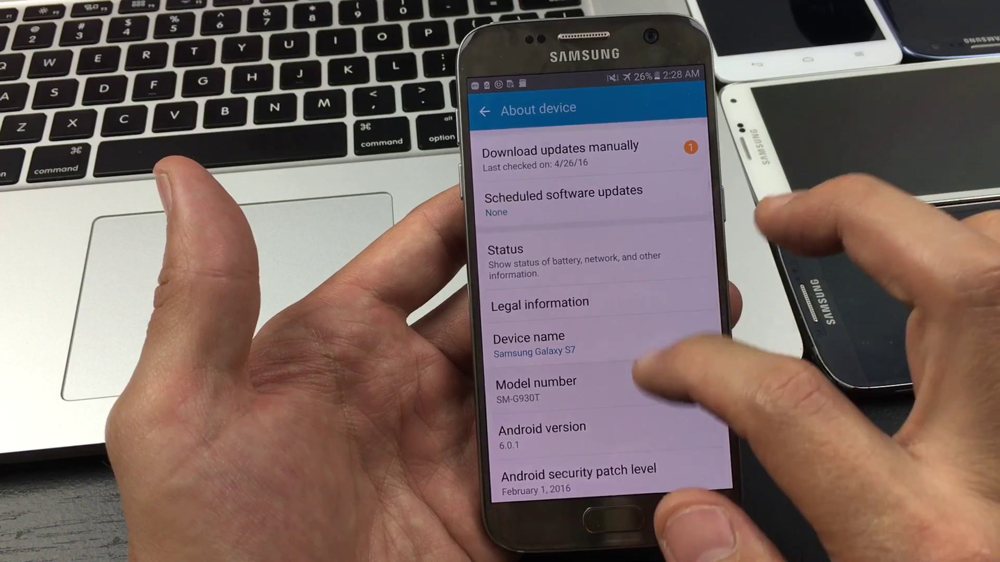
scroll(598, 313, down, 4)
scroll(597, 313, down, 3)
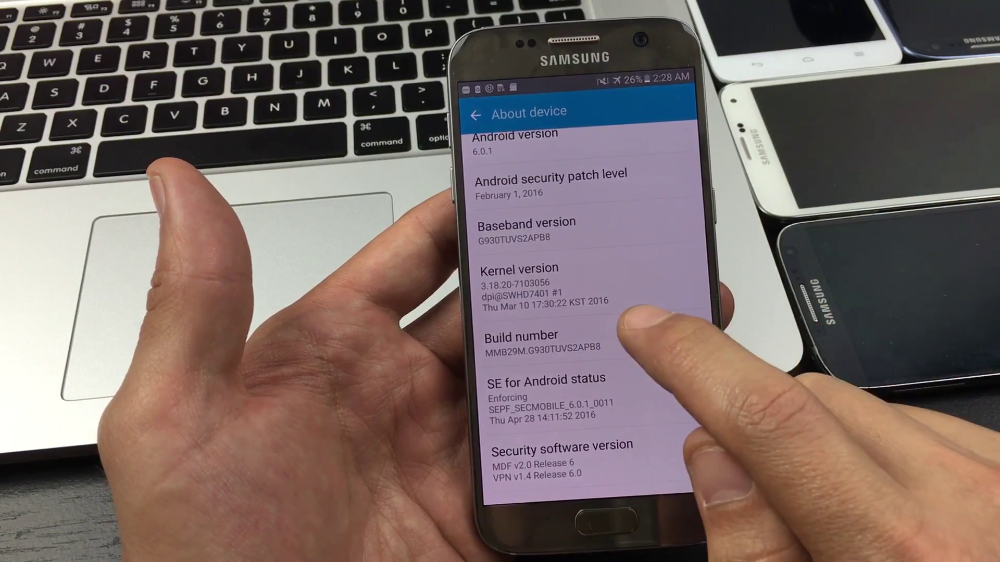
Tap Build number until the 'Developer mode has already been turned on' toast appears, then return to Settings
click(652, 332)
click(648, 332)
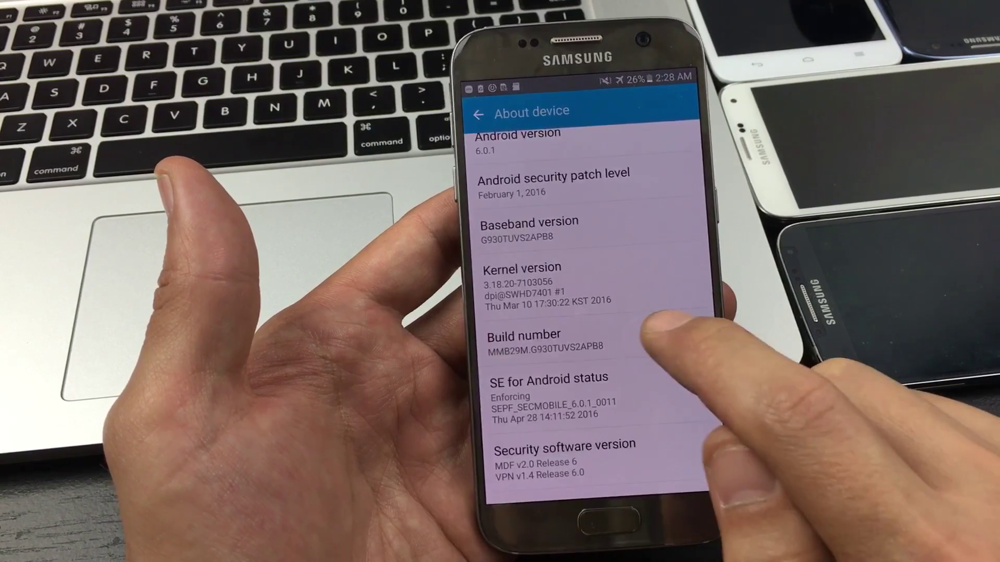
click(648, 336)
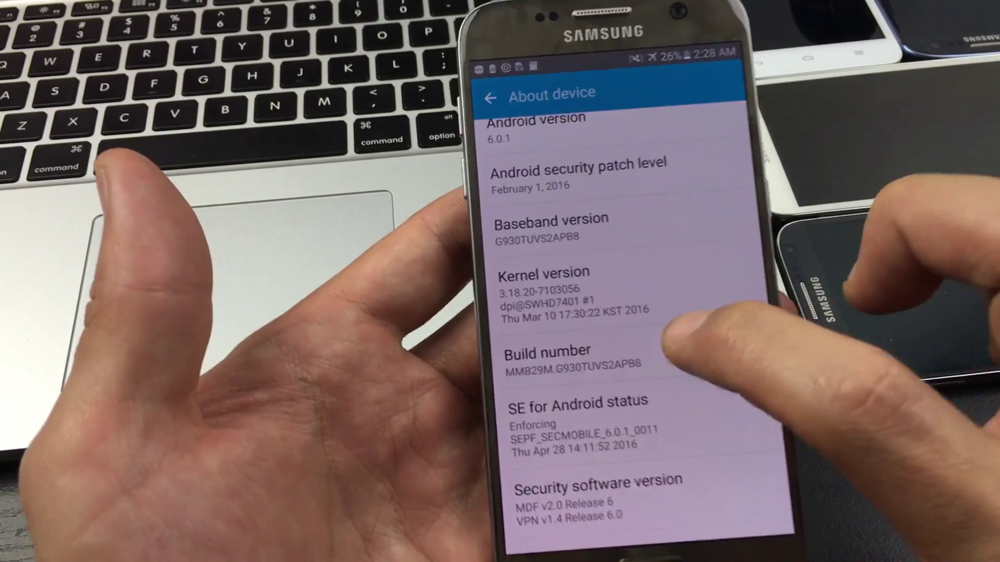
click(649, 337)
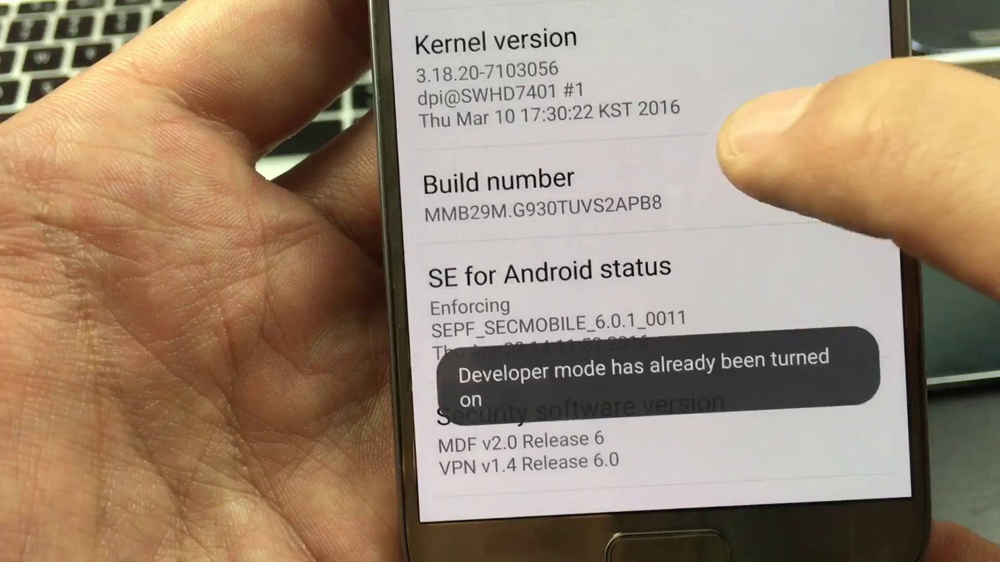
click(649, 301)
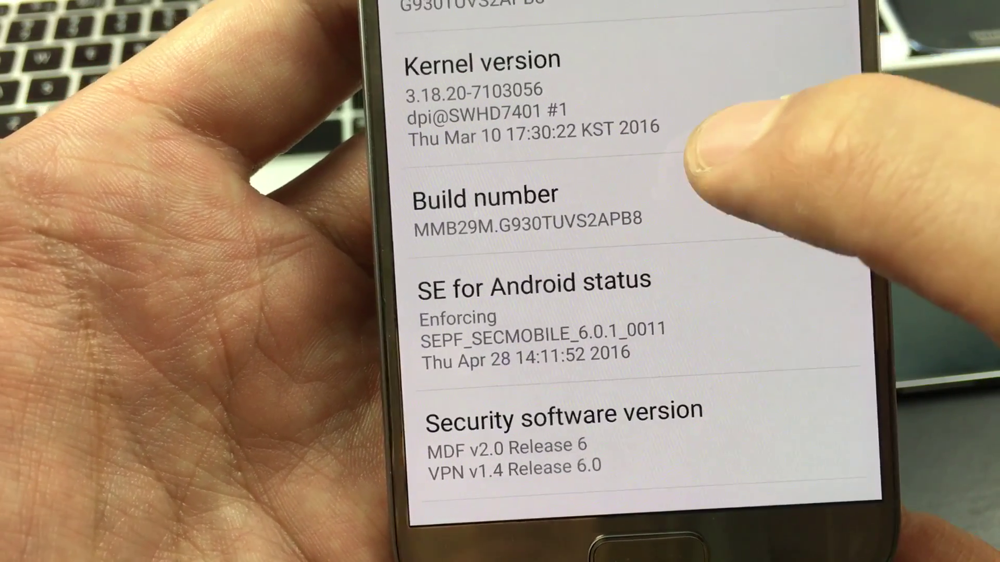
click(688, 207)
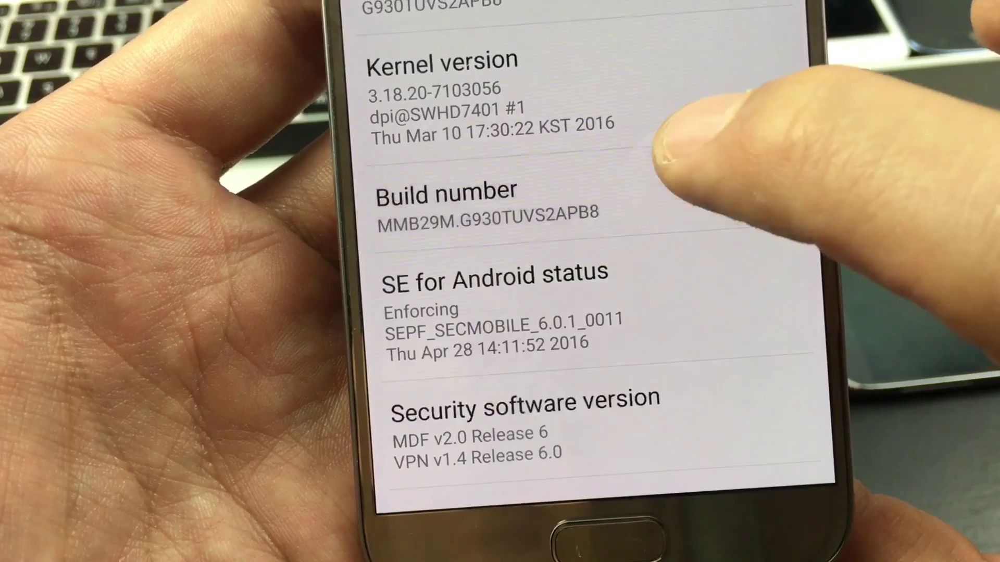
click(687, 203)
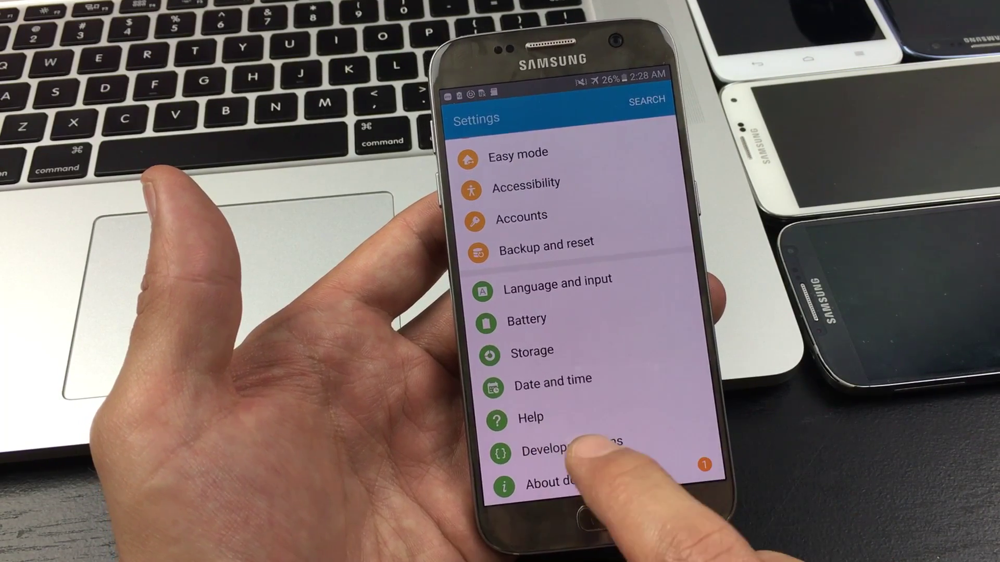
Open the Developer options entry from the main Settings list
click(551, 447)
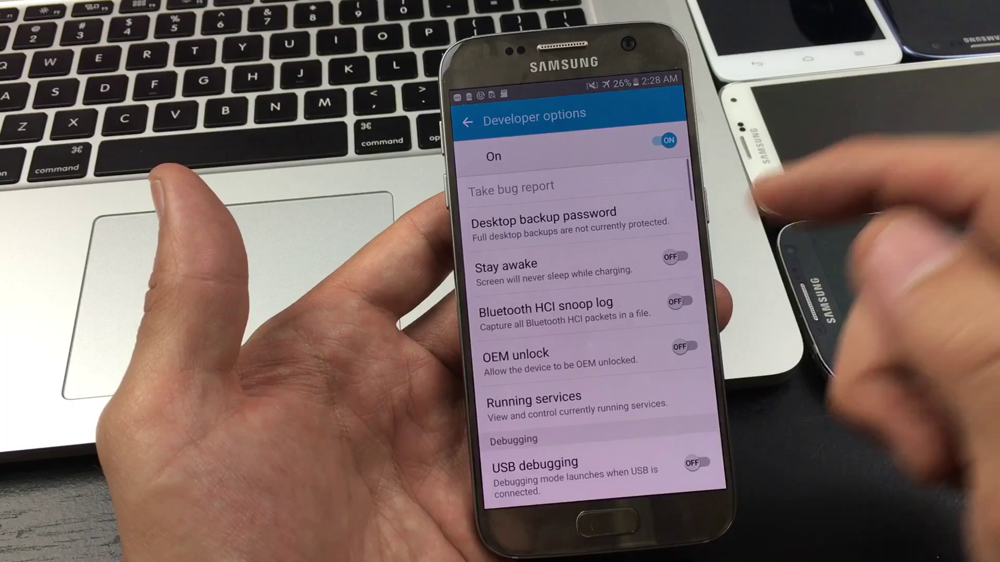
scroll(594, 352, down, 1)
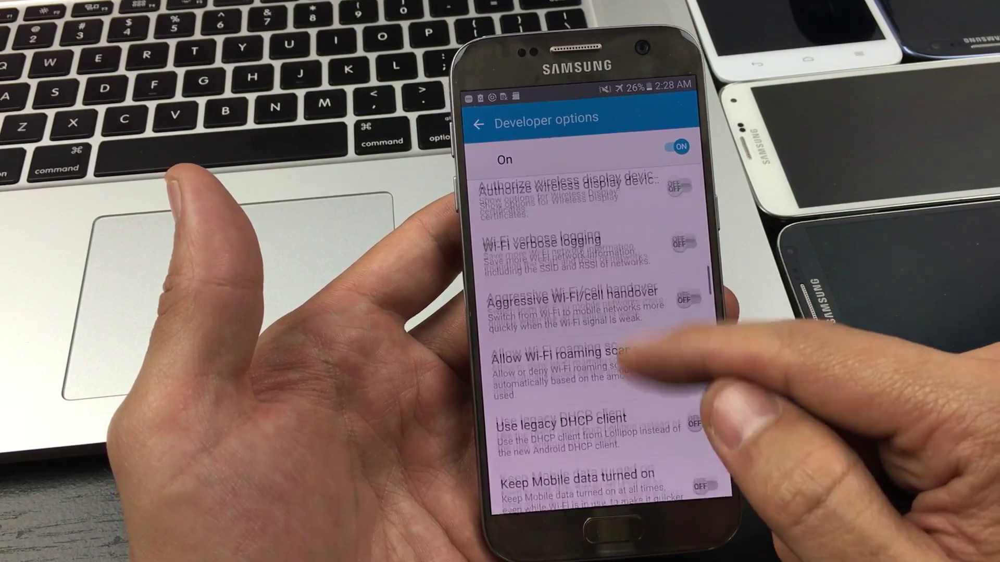
scroll(594, 352, down, 5)
scroll(594, 352, down, 5)
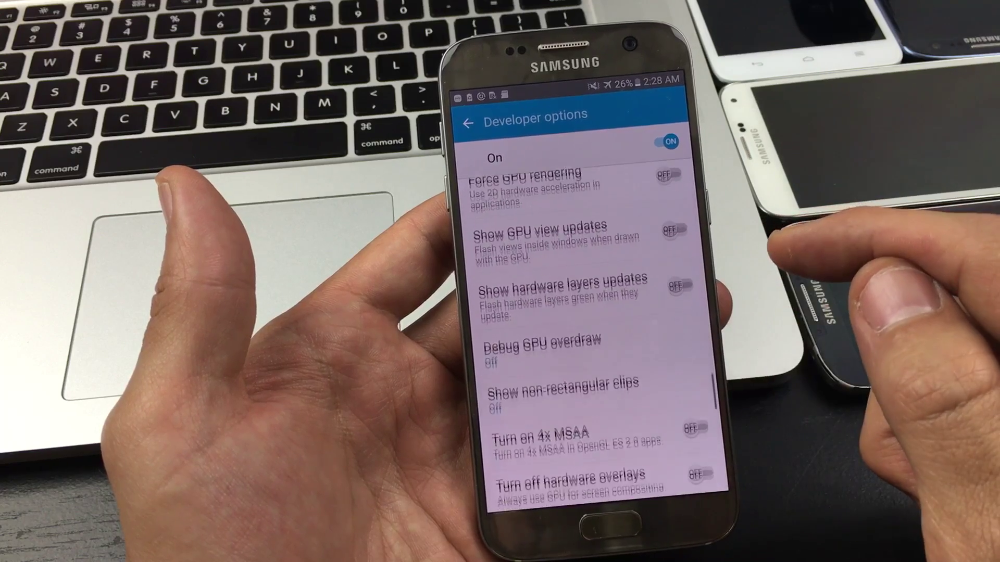
scroll(593, 336, down, 3)
scroll(594, 336, down, 5)
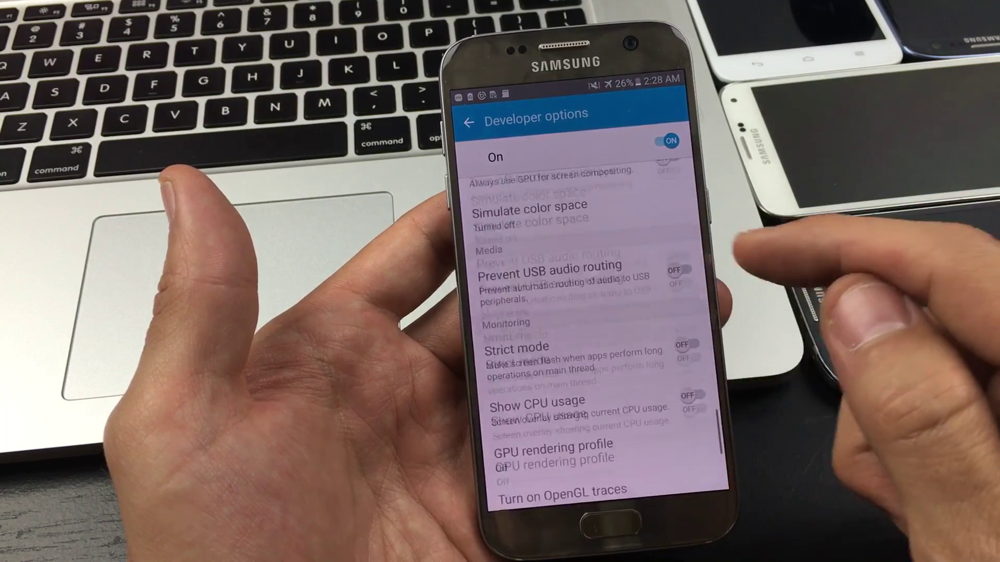